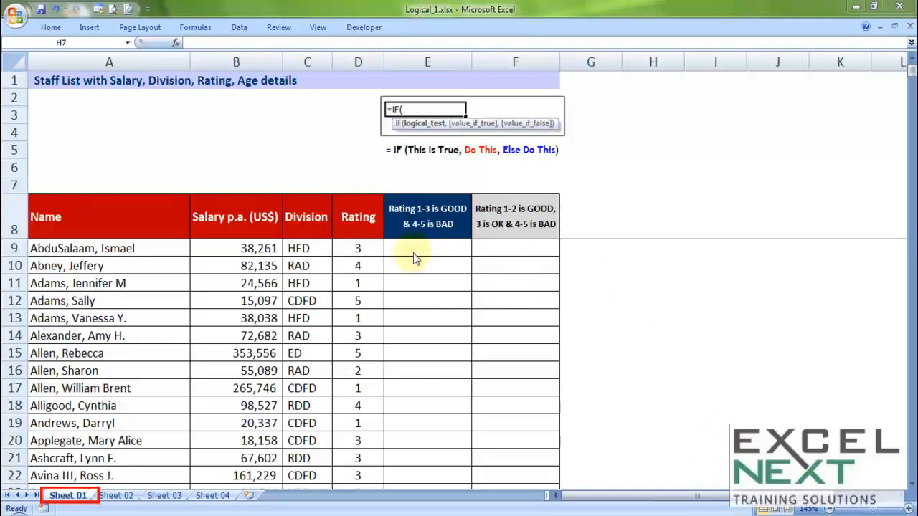
- Examine the staff list's name, salary, division and rating columns and the first rating-label cell
left_click(6, 252)
left_click_drag(87, 217, 103, 373)
left_click(87, 248)
left_click_drag(87, 247, 93, 388)
left_click_drag(235, 248, 237, 388)
left_click_drag(304, 245, 309, 388)
left_click_drag(354, 248, 357, 336)
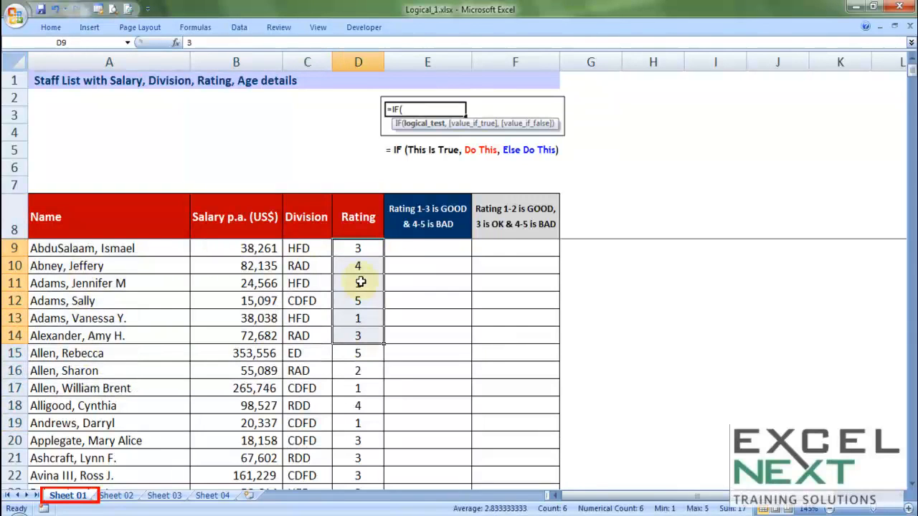
left_click(360, 283)
left_click(365, 301)
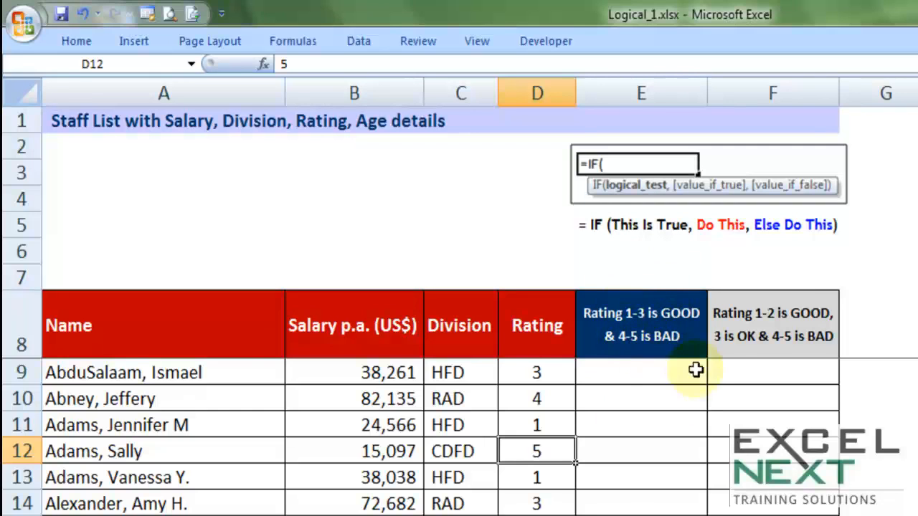
left_click(652, 368)
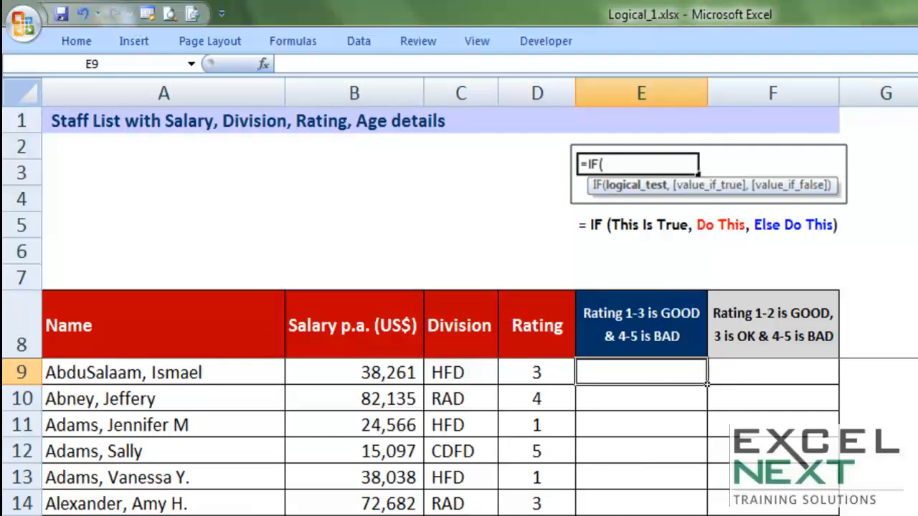
- Label the first employee GOOD by hand in the rating 1-3 column and change their rating to 4
type("GOOD")
key("Right")
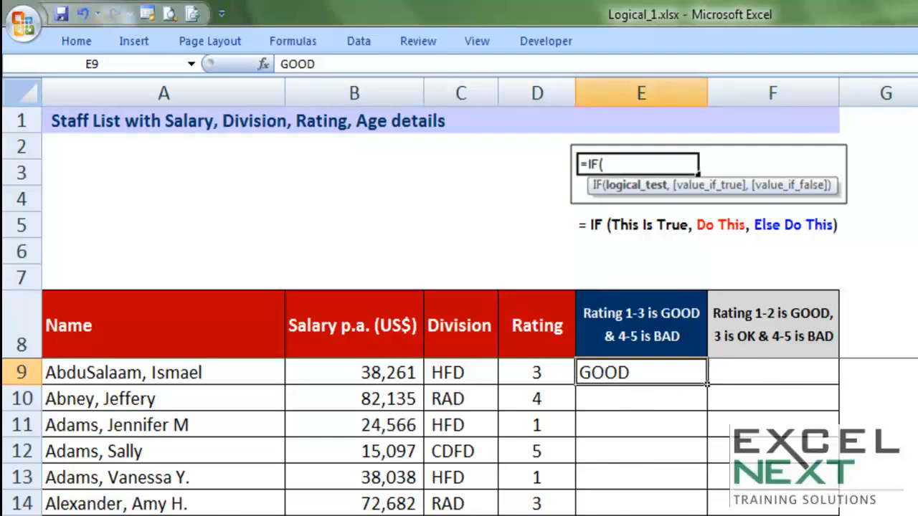
key("Left")
key("Left")
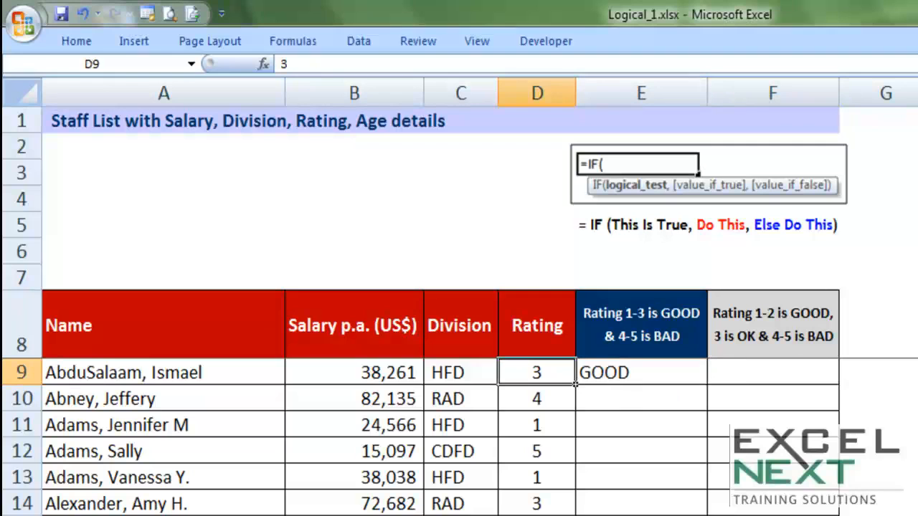
type("4")
key("Return")
key("Right")
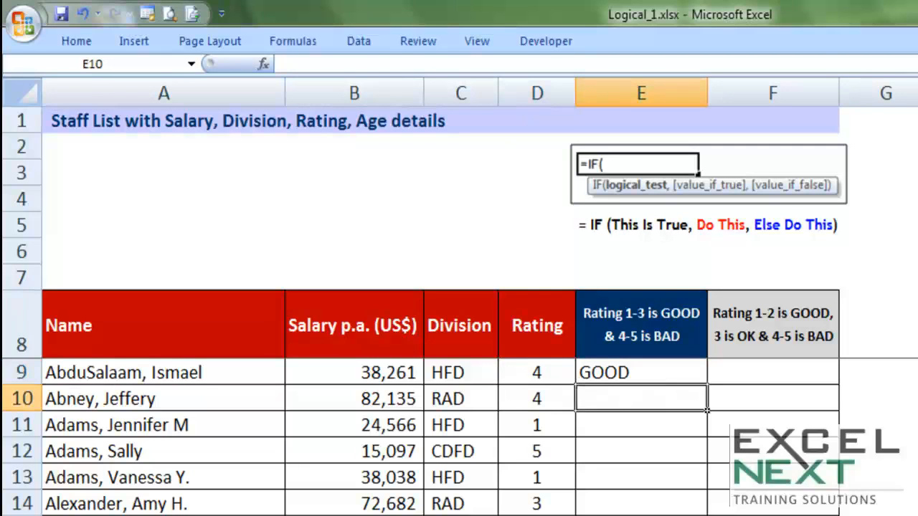
- Relabel the first employee BAD, set their rating back to 3 and clear the label cell
key("Up")
type("BAD")
key("Right")
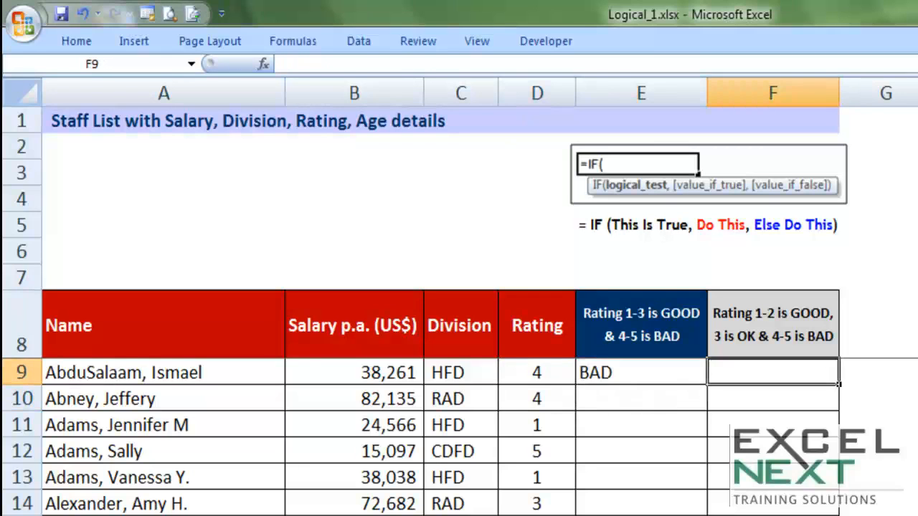
key("Left")
key("Left")
type("3")
key("Right")
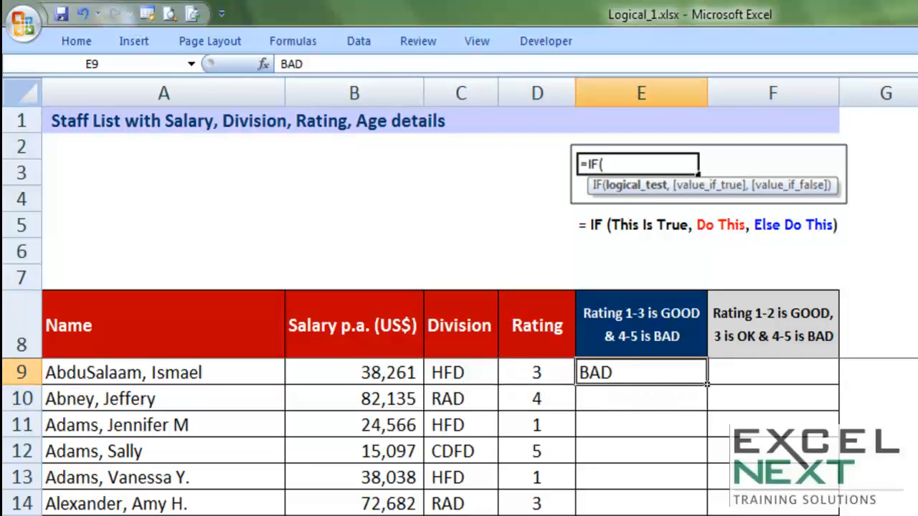
key("Delete")
key("Left")
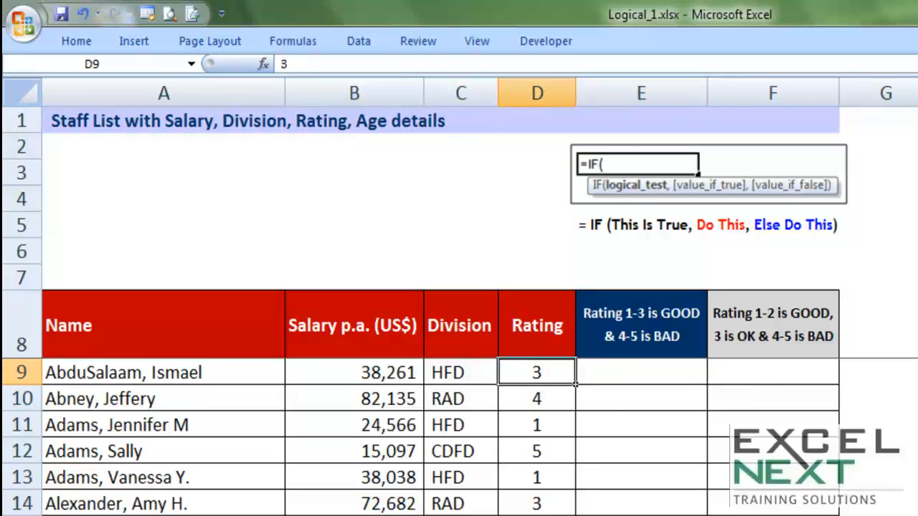
- Set the first rating to 5 and begin an IF formula in E9 with the test D9<4
type("5")
key("Right")
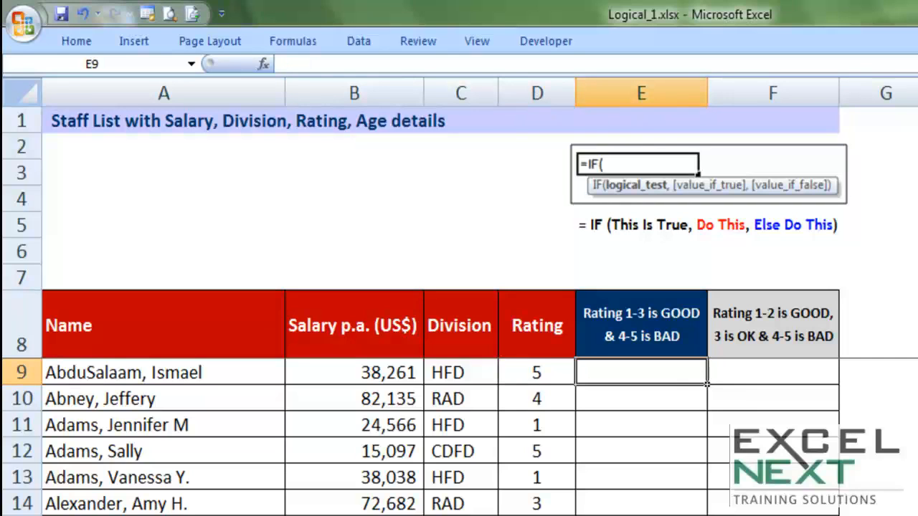
type("=if")
key("Tab")
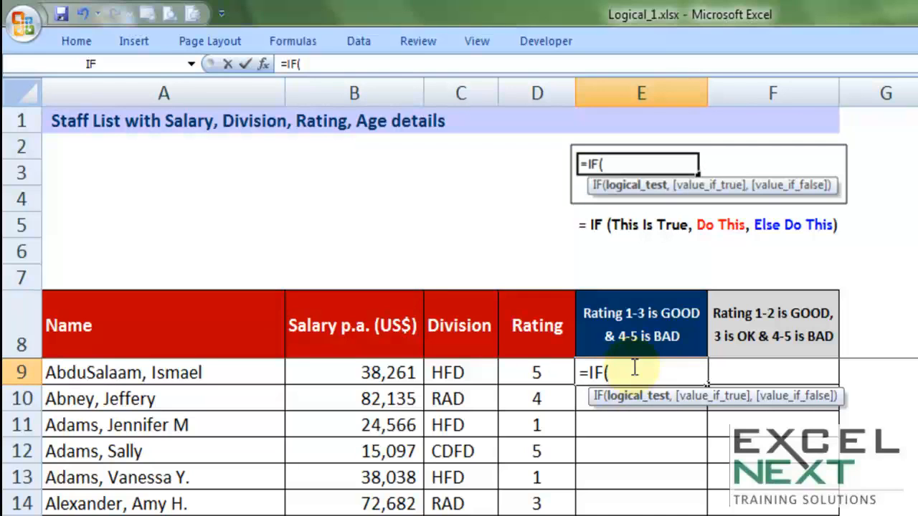
left_click(557, 368)
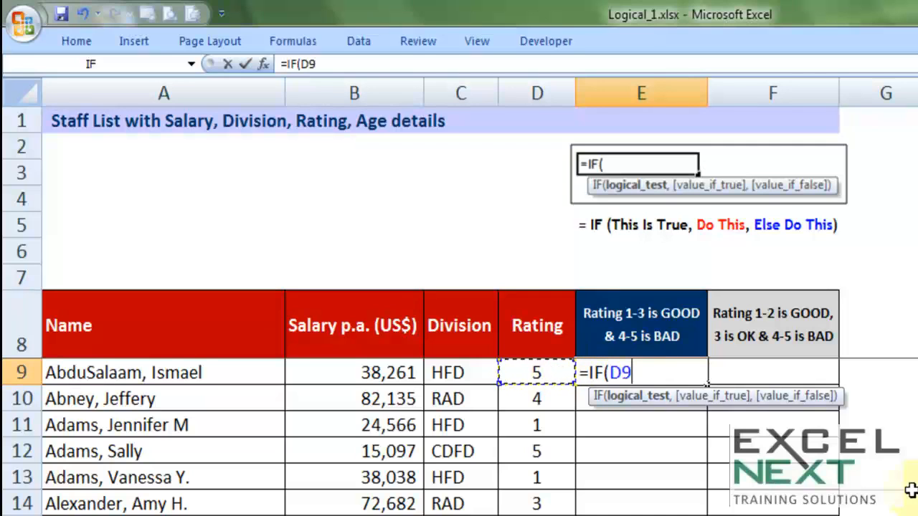
type("<4")
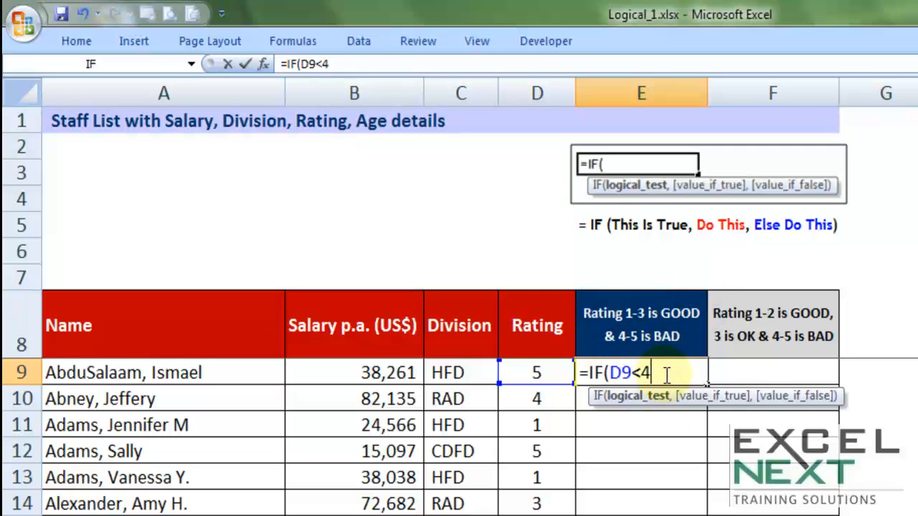
type(",")
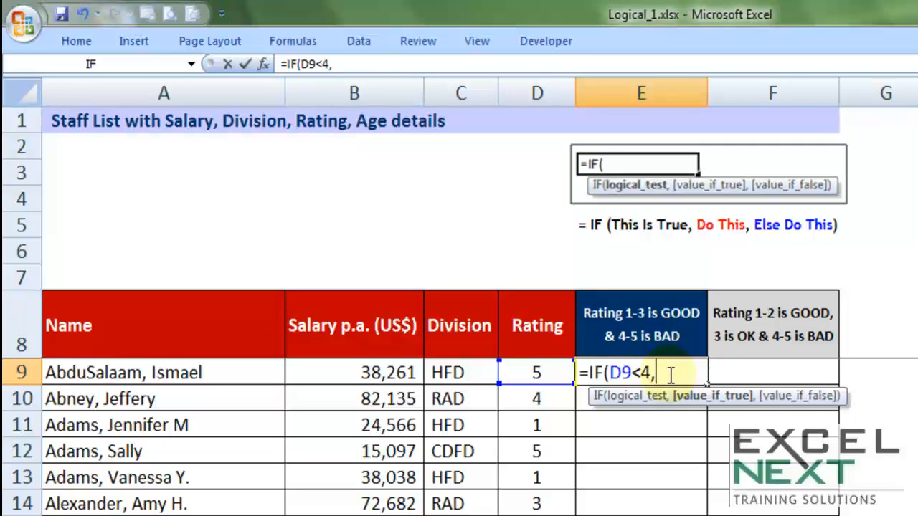
- Complete the formula as =IF(D9<4,"GOOD","BAD") and enter it
type("\"GOOD")
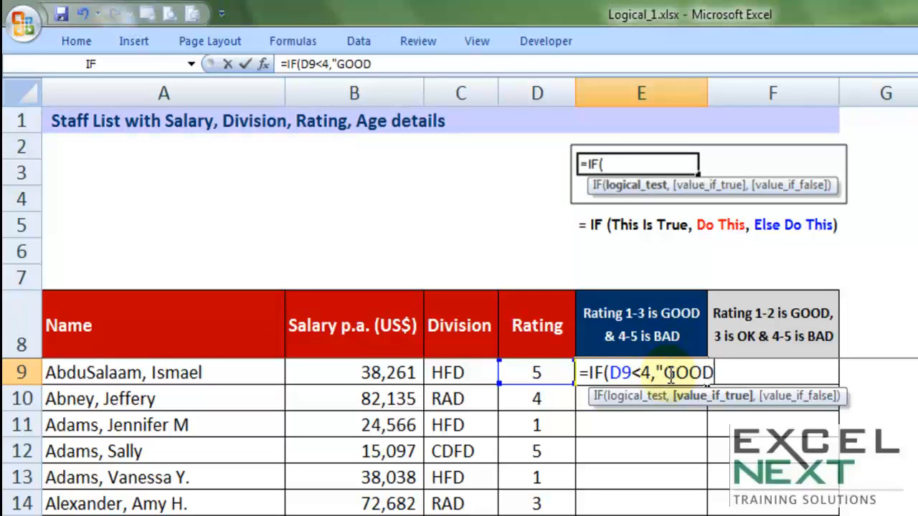
type("\"")
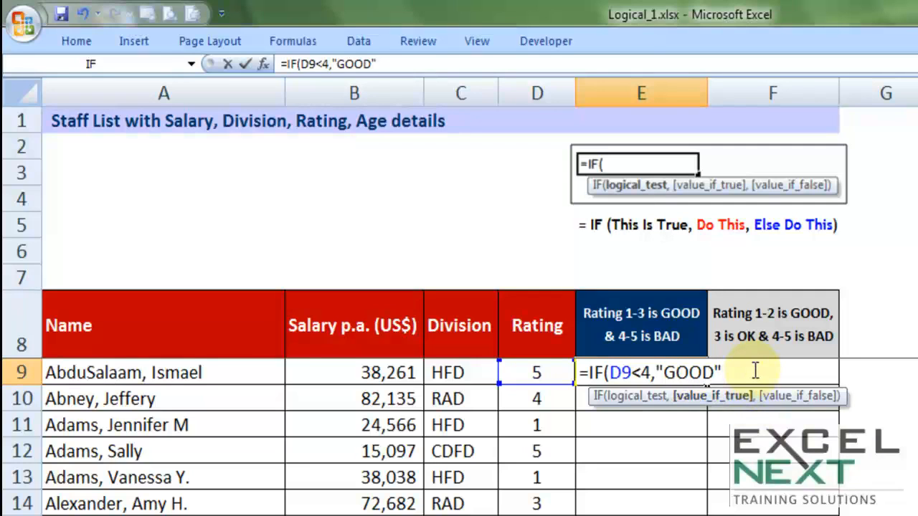
type(",")
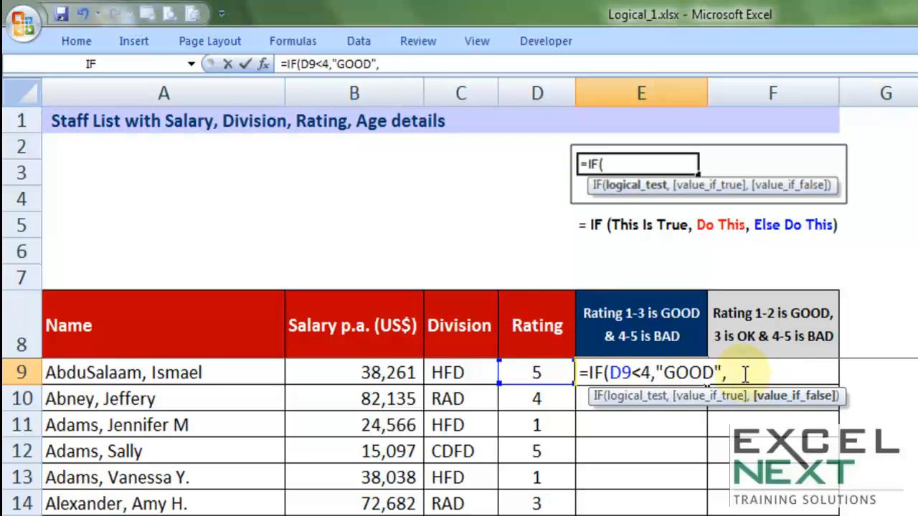
type("\",\"BAD\")")
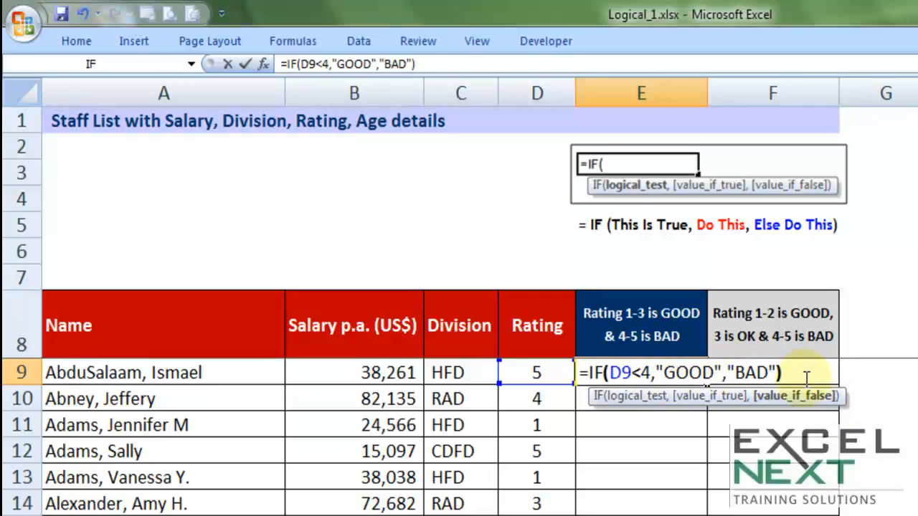
key("Return")
- Test the formula by changing the first employee's rating to 1, 3 and 4 in turn
left_click(537, 372)
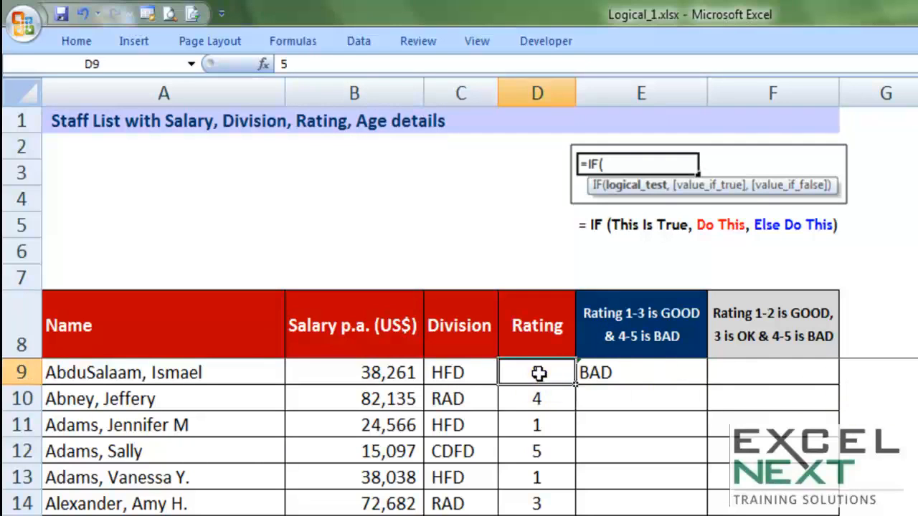
type("1")
left_click(682, 483)
left_click(539, 370)
type("3")
left_click(676, 439)
left_click(552, 370)
double_click(566, 372)
left_click_drag(566, 372, 486, 362)
type("4")
left_click(551, 416)
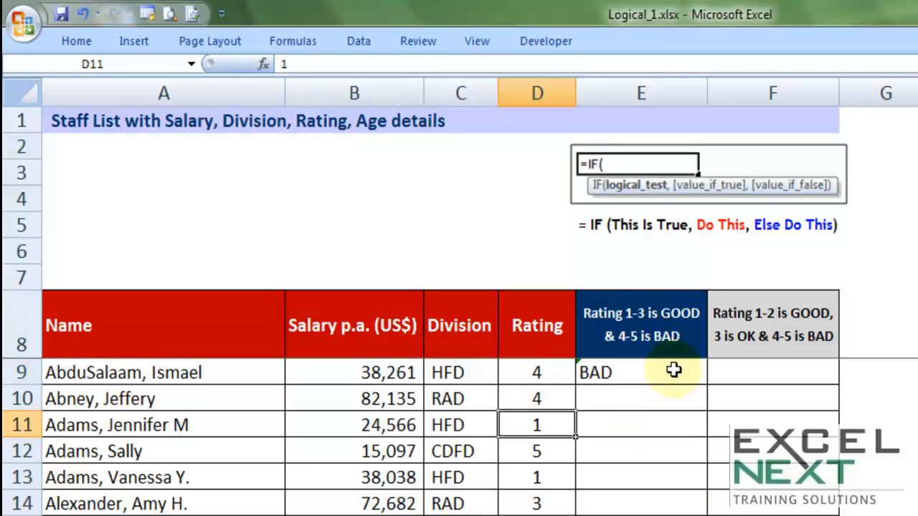
- Copy the IF formula from E9 down the whole rating 1-3 column
left_click(676, 370)
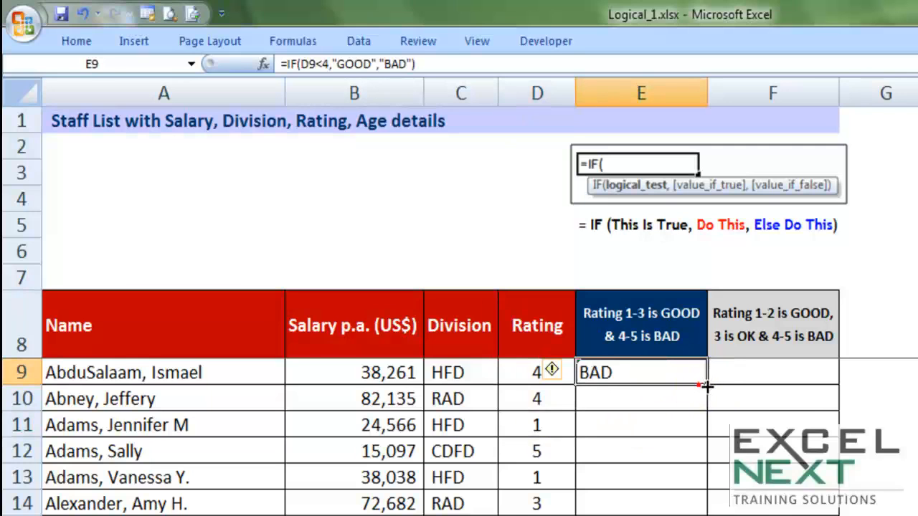
double_click(706, 384)
scroll(648, 490, "down", 7)
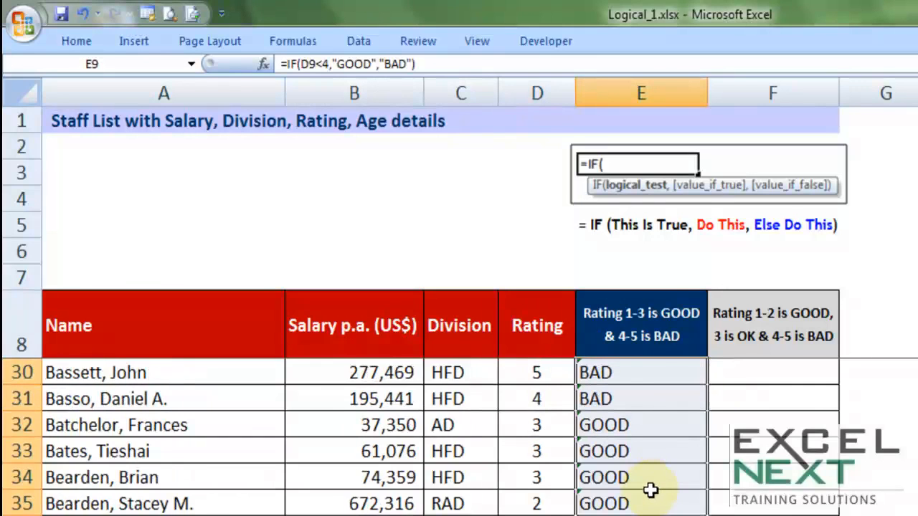
scroll(648, 490, "up", 6)
scroll(650, 490, "up", 1)
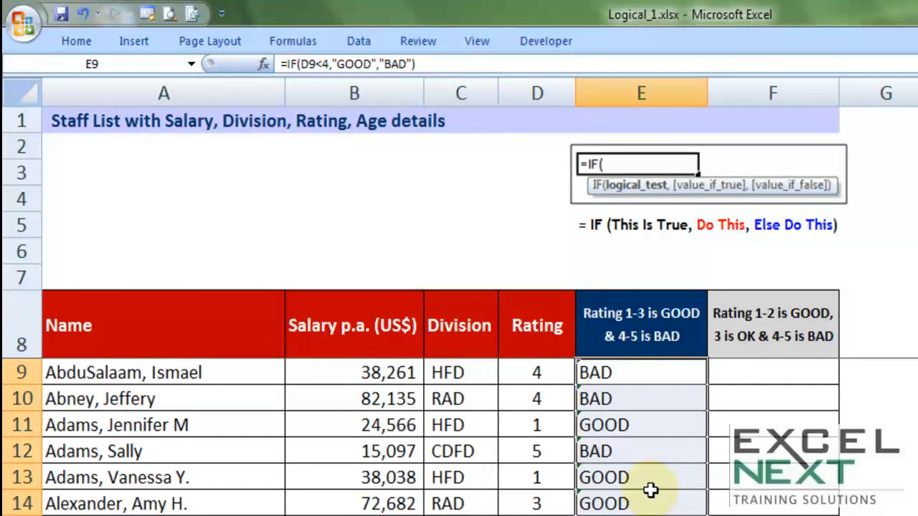
- Set the first employee's rating back to 5
left_click(566, 372)
type("5")
left_click(629, 444)
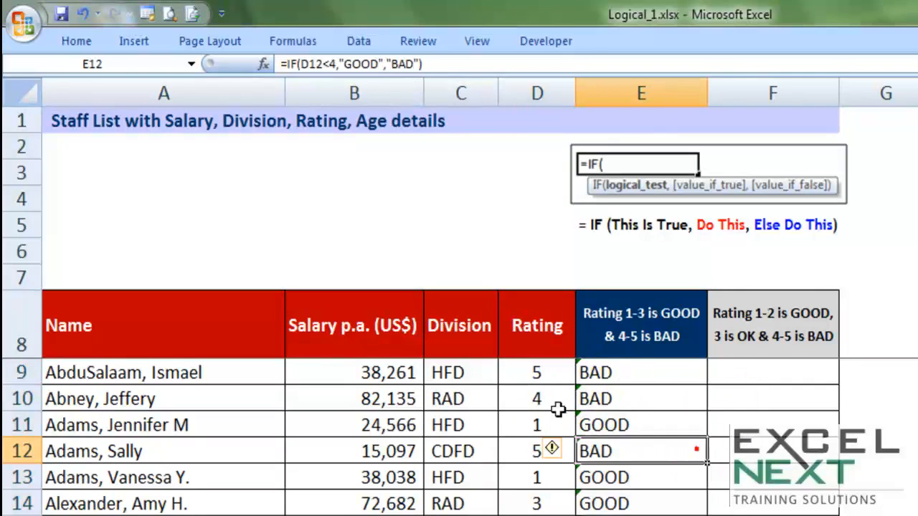
- Open E9's formula and review its logical test, true value and false value arguments
left_click(618, 373)
double_click(616, 365)
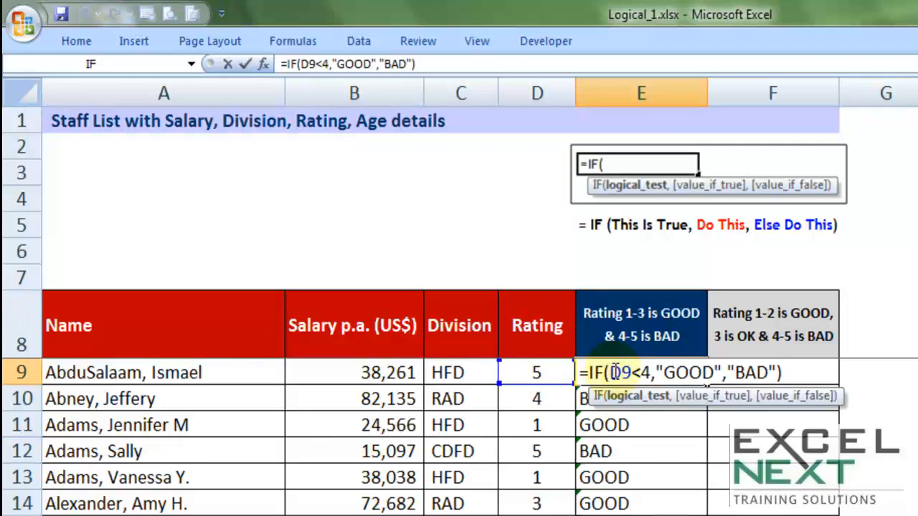
left_click_drag(609, 372, 651, 372)
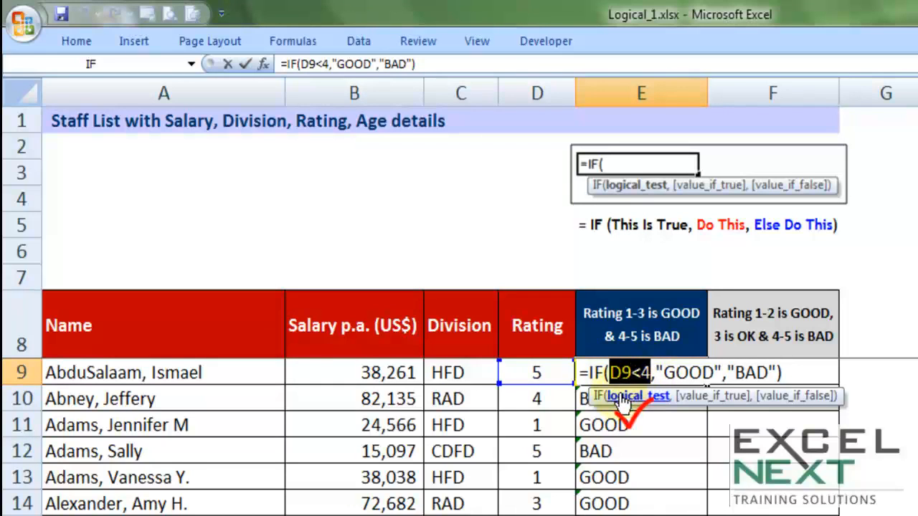
left_click_drag(654, 371, 724, 375)
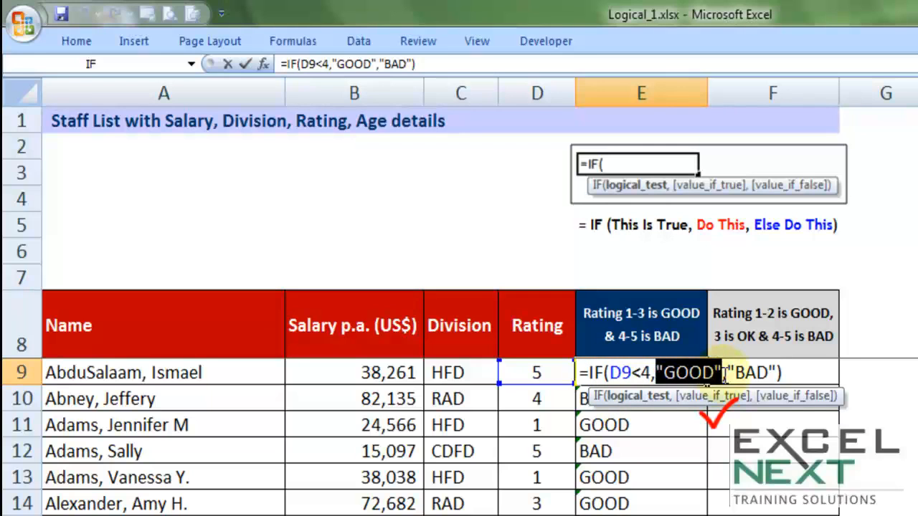
left_click_drag(729, 372, 778, 373)
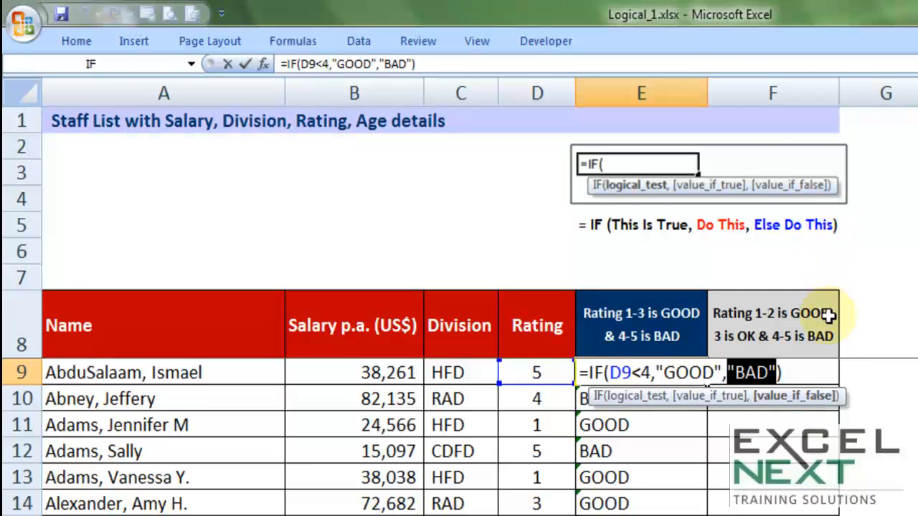
key("Return")
- Start an IF formula in F9 whose logical test is D9<3 and whose true value is "GOOD"
left_click(788, 365)
left_click(788, 365)
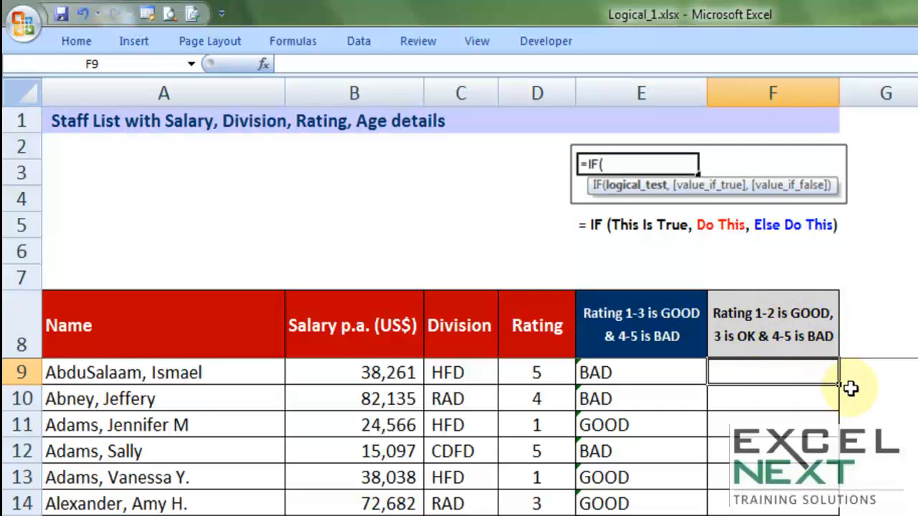
type("=IF")
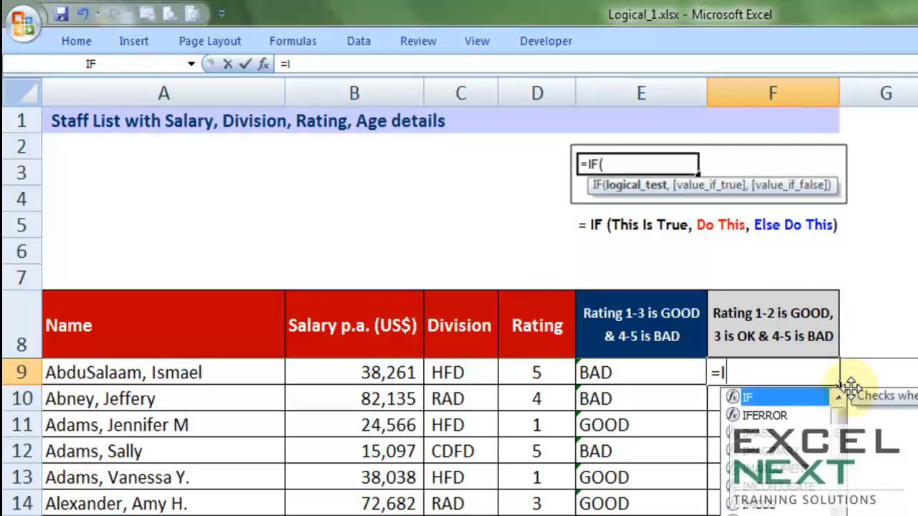
type("(")
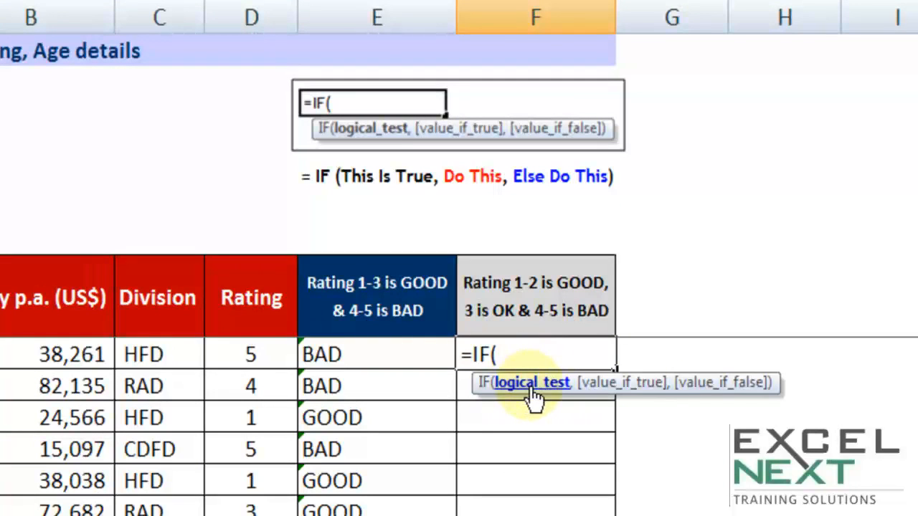
left_click(264, 354)
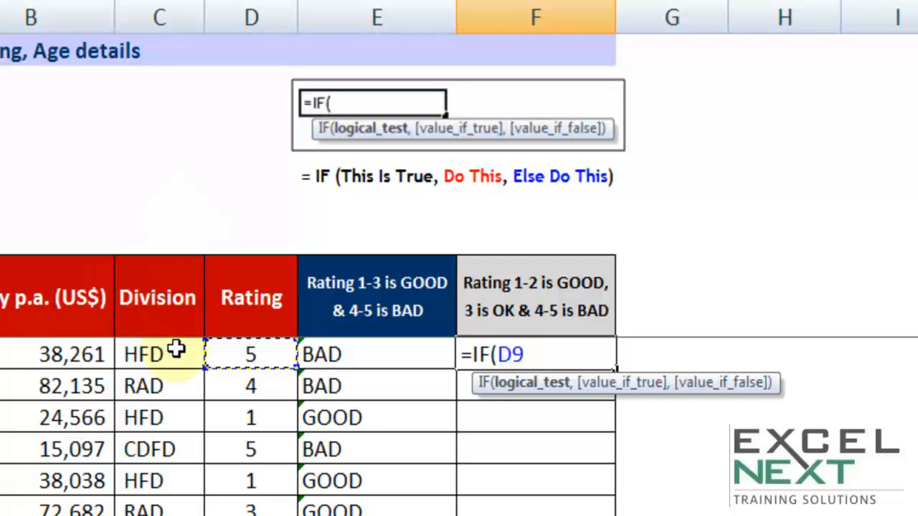
type("<3")
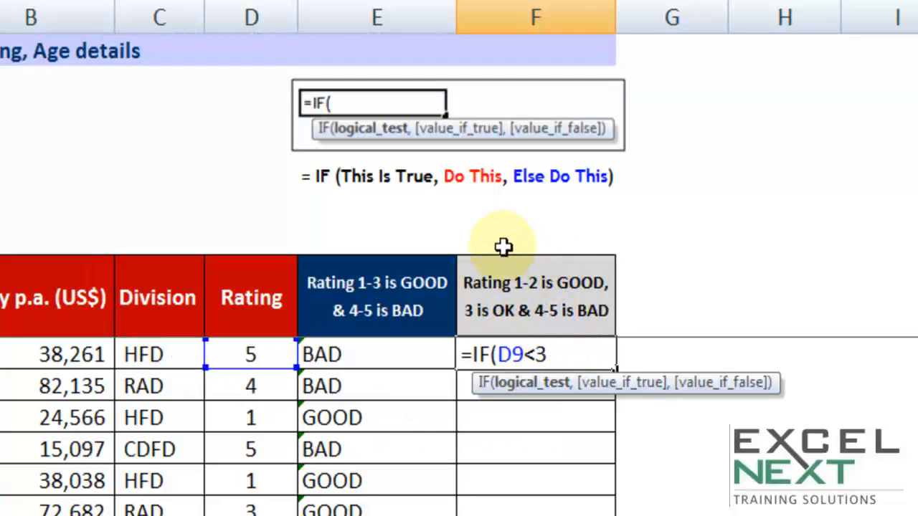
left_click_drag(561, 355, 500, 348)
left_click(551, 353)
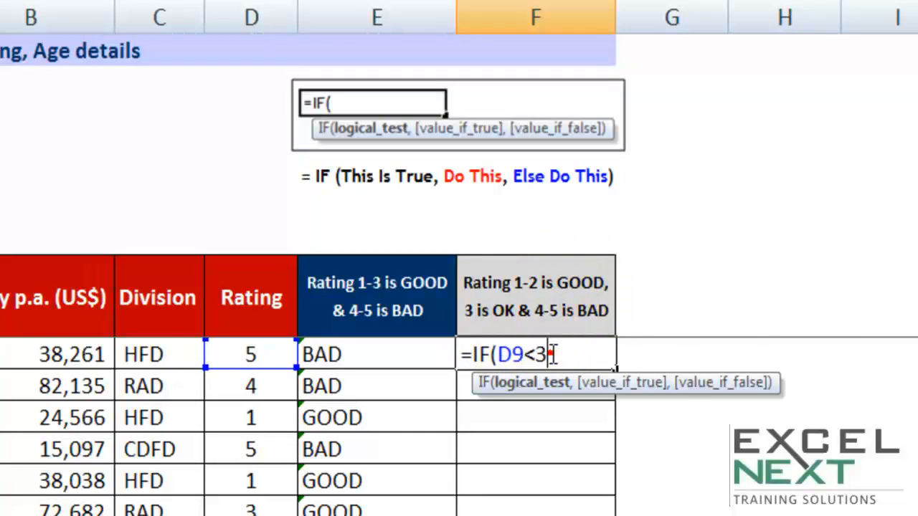
type(",\"GOOD\"")
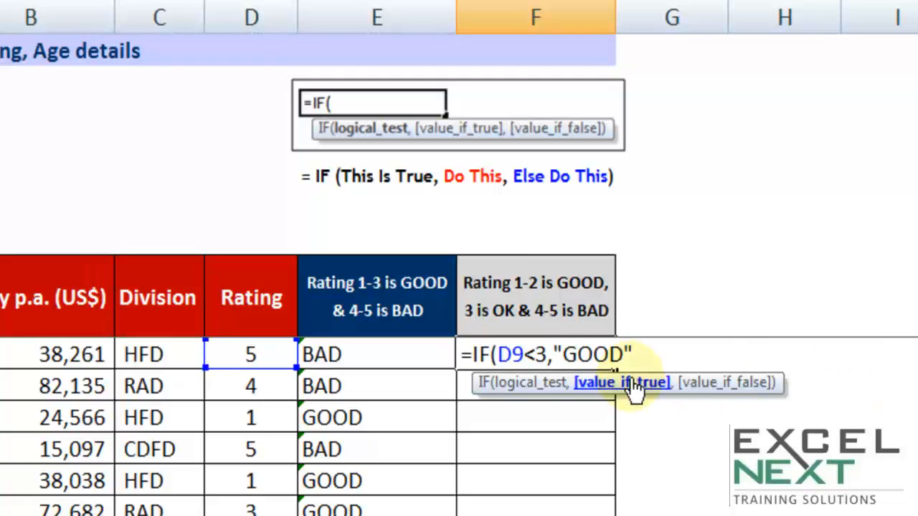
type(",")
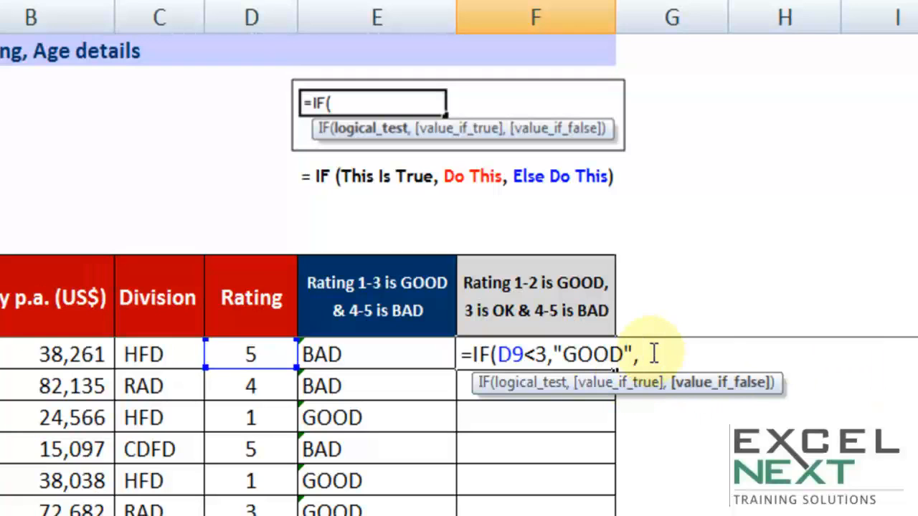
left_click_drag(496, 355, 548, 348)
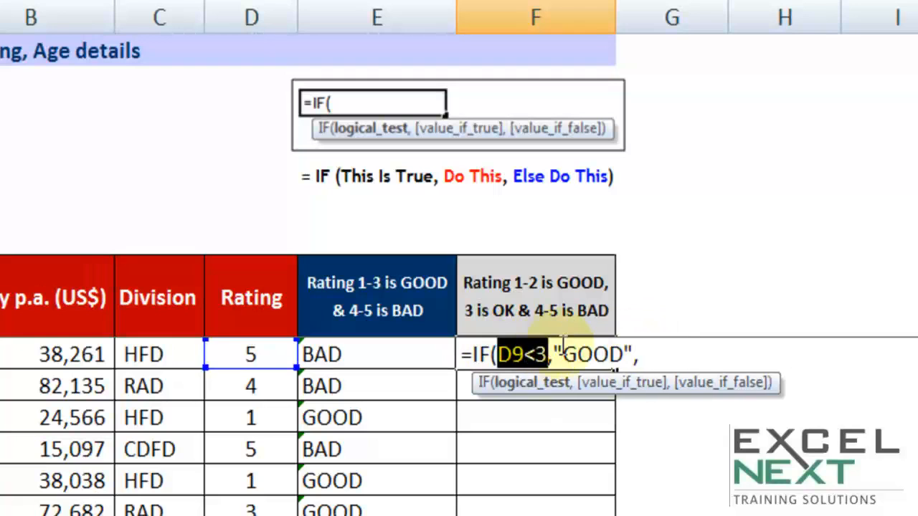
left_click(658, 352)
type("\"OK")
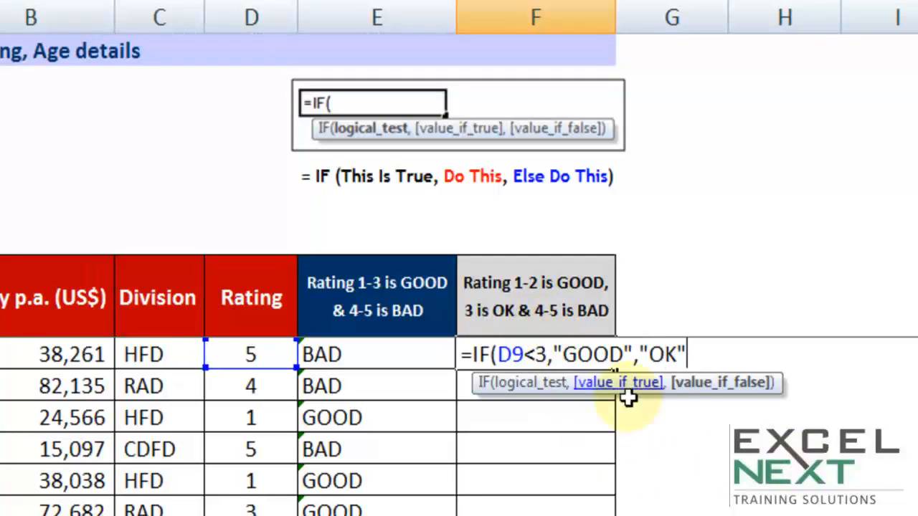
left_click_drag(641, 354, 710, 352)
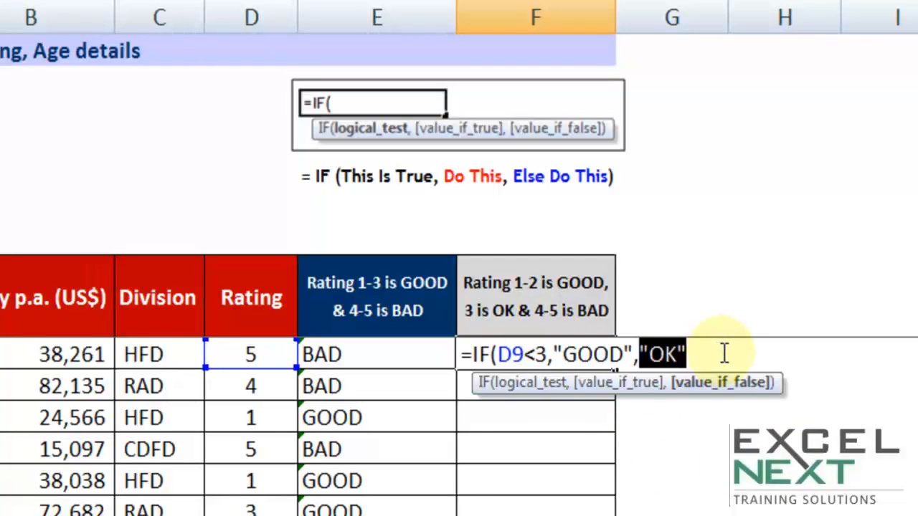
key("Delete")
type("\"BAD\"")
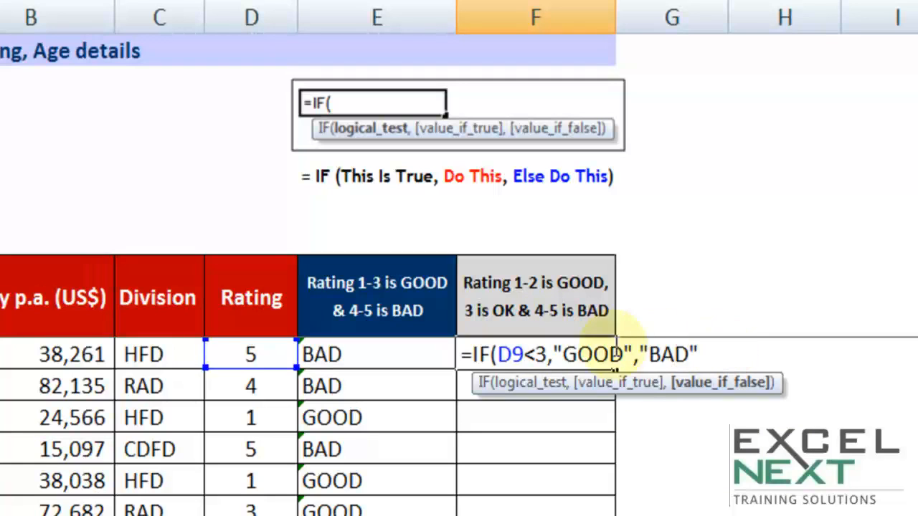
double_click(543, 353)
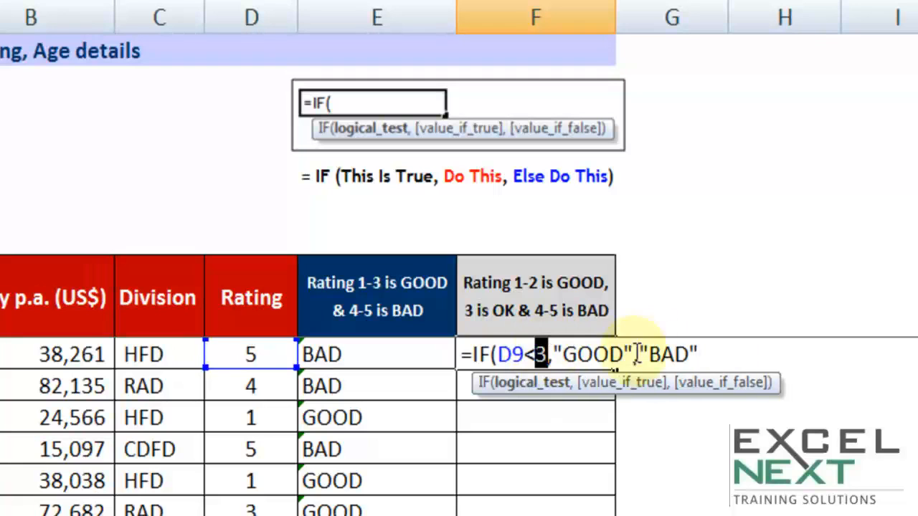
left_click_drag(639, 354, 726, 342)
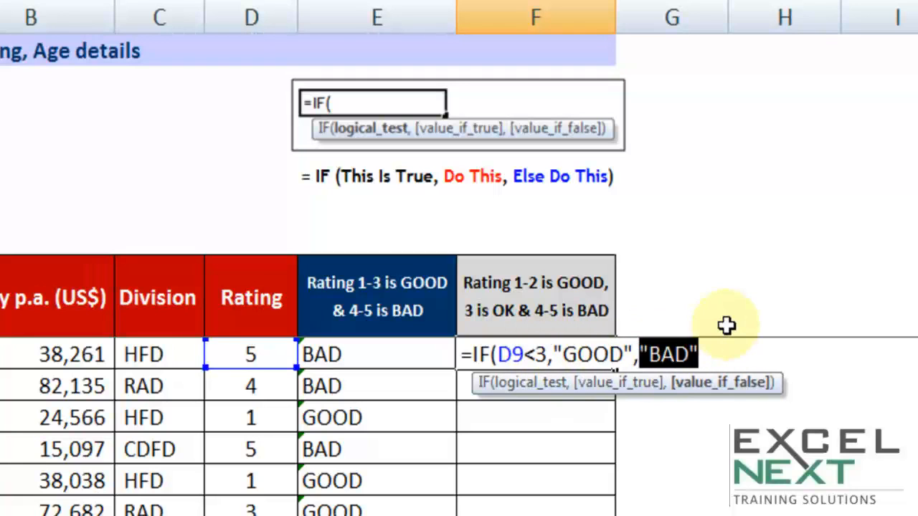
key("BackSpace")
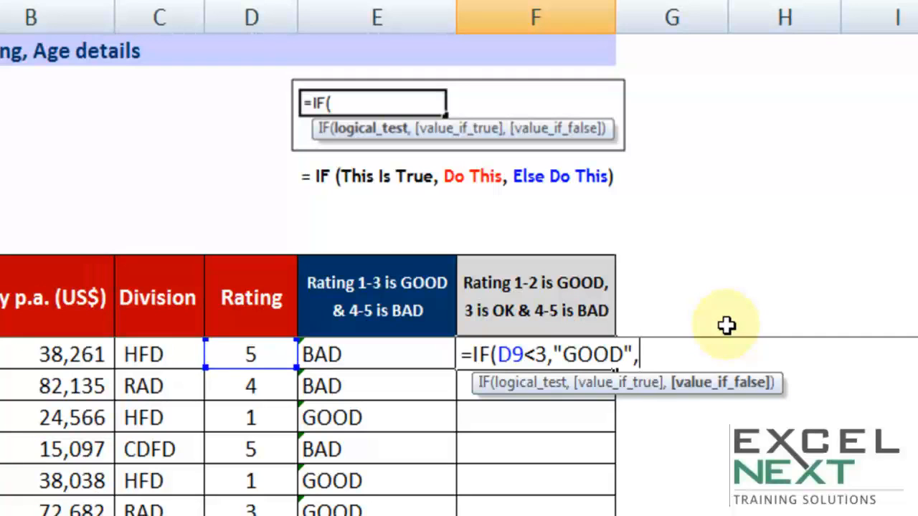
- Nest a second IF as the false value, testing D9=3 with "OK" as its true value
left_click_drag(549, 356, 502, 356)
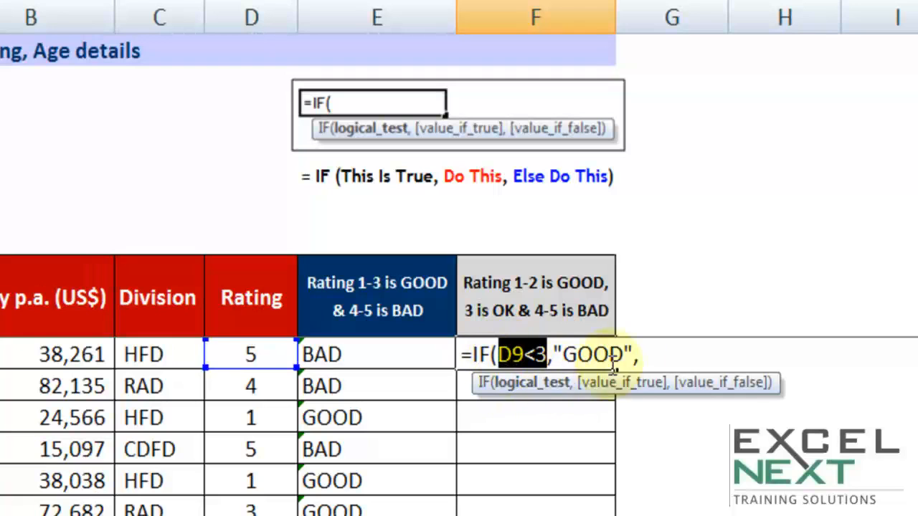
left_click(652, 354)
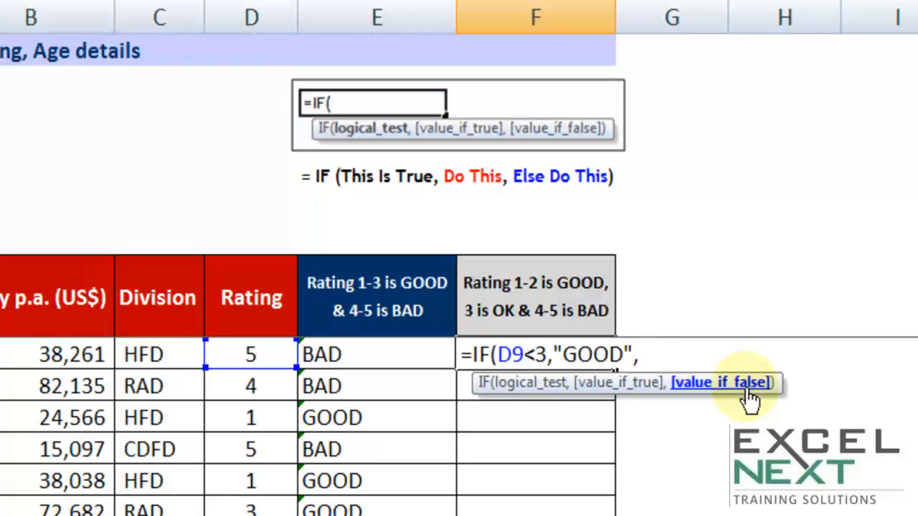
type("IF")
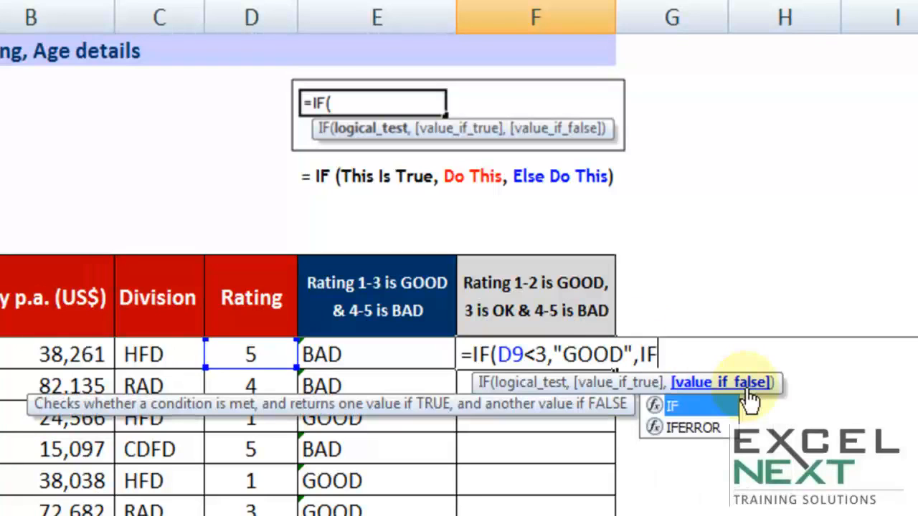
type("(")
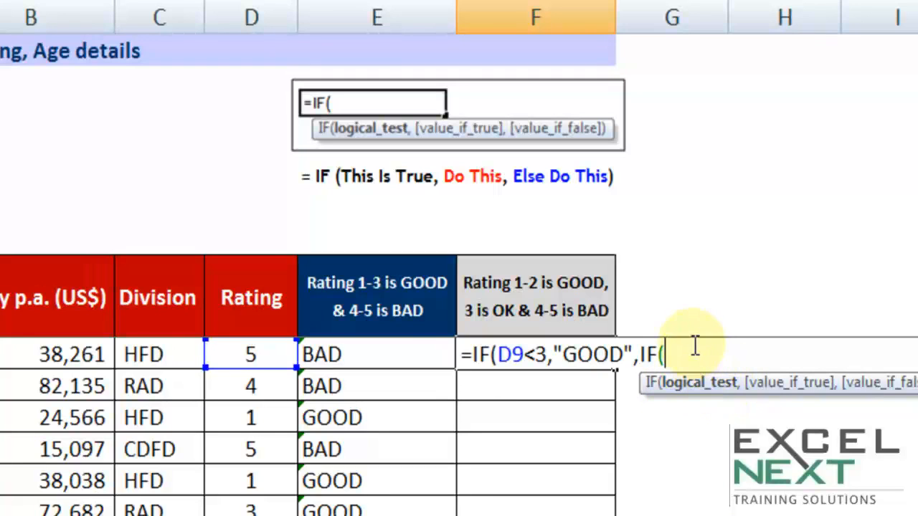
left_click(262, 352)
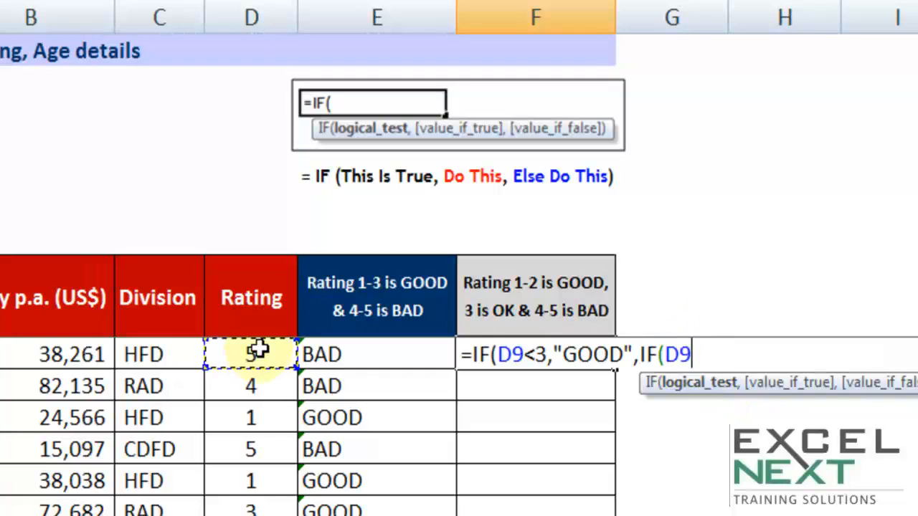
type("=3")
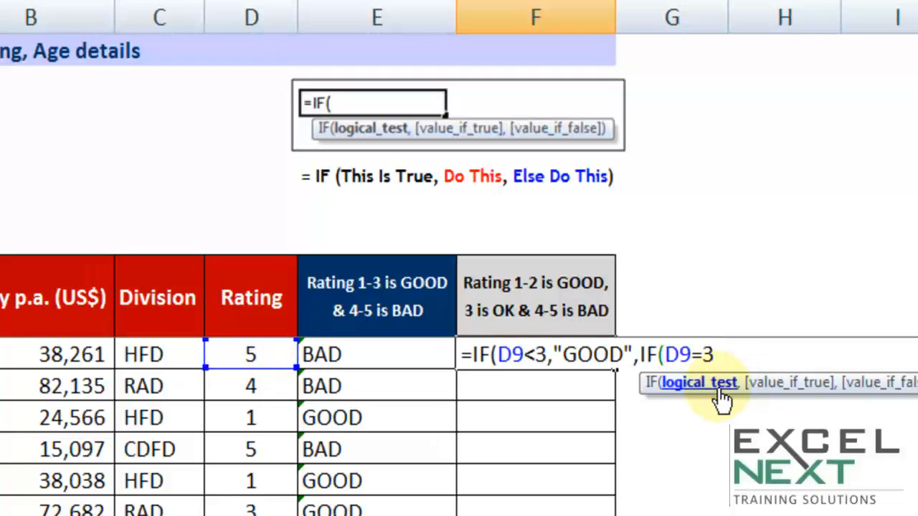
type(",")
left_click_drag(714, 355, 665, 354)
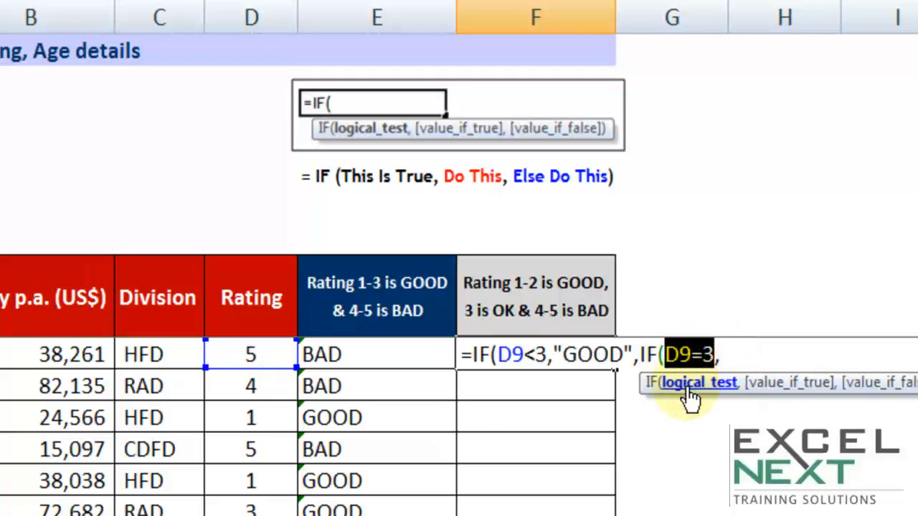
left_click(735, 353)
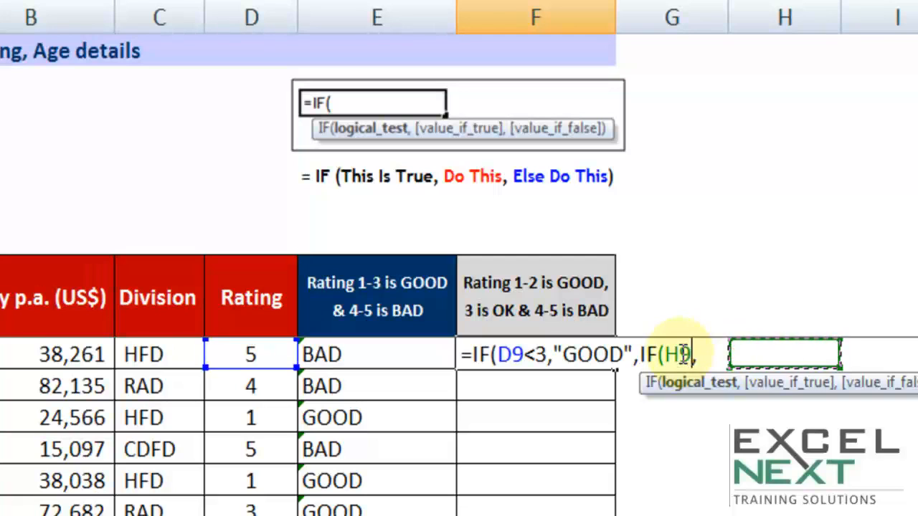
key("ctrl+z")
left_click(721, 355)
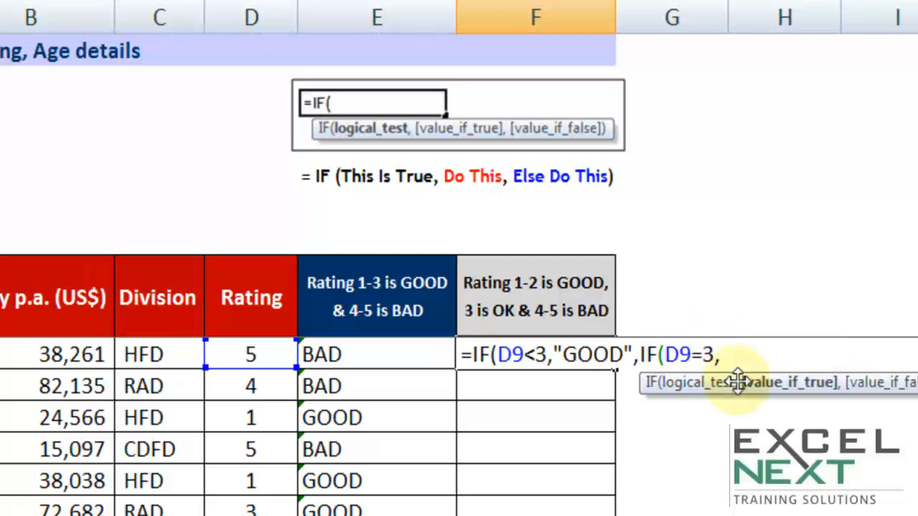
type("\"OK\"")
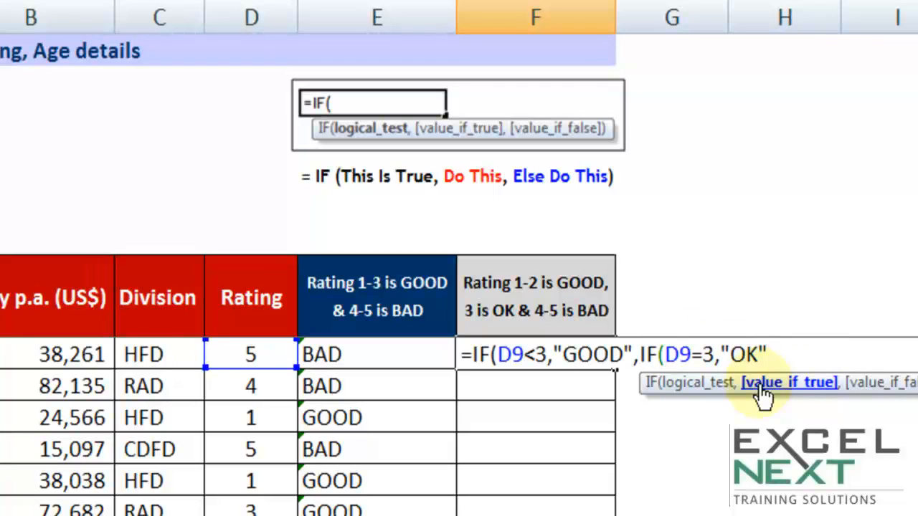
type(",")
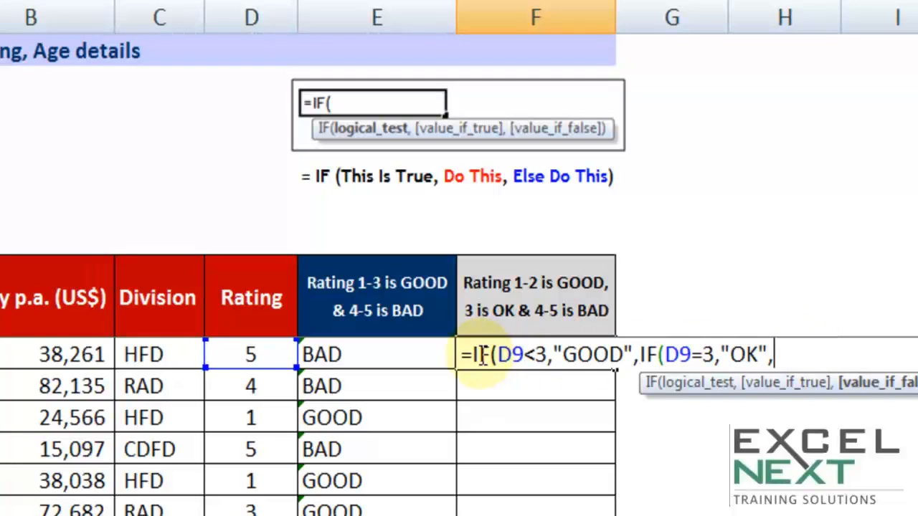
- Finish the nested IF with "BAD" as the inner false value, close both brackets and enter the formula
left_click_drag(495, 355, 548, 356)
left_click(635, 355)
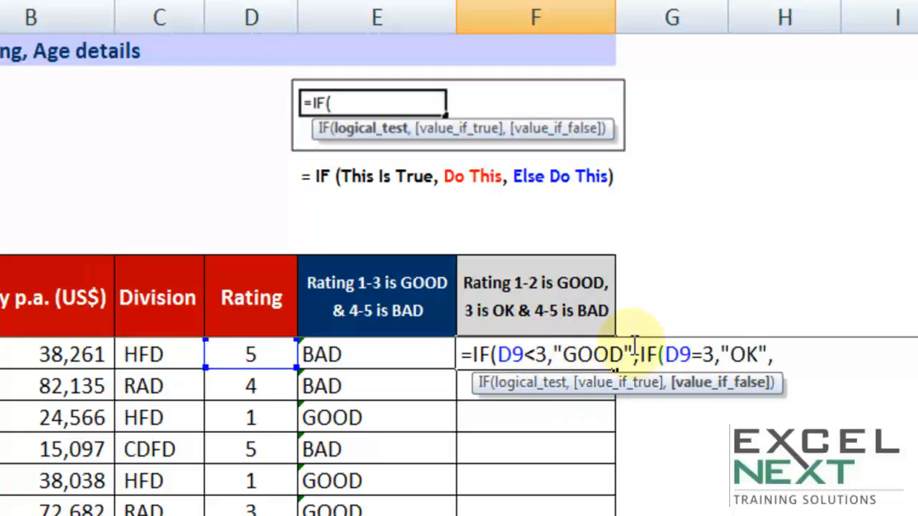
left_click(708, 355)
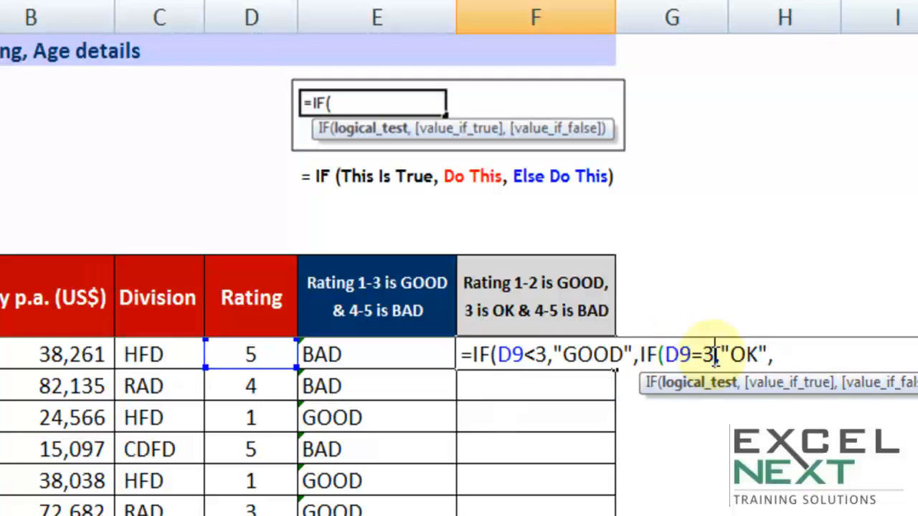
left_click_drag(715, 355, 665, 355)
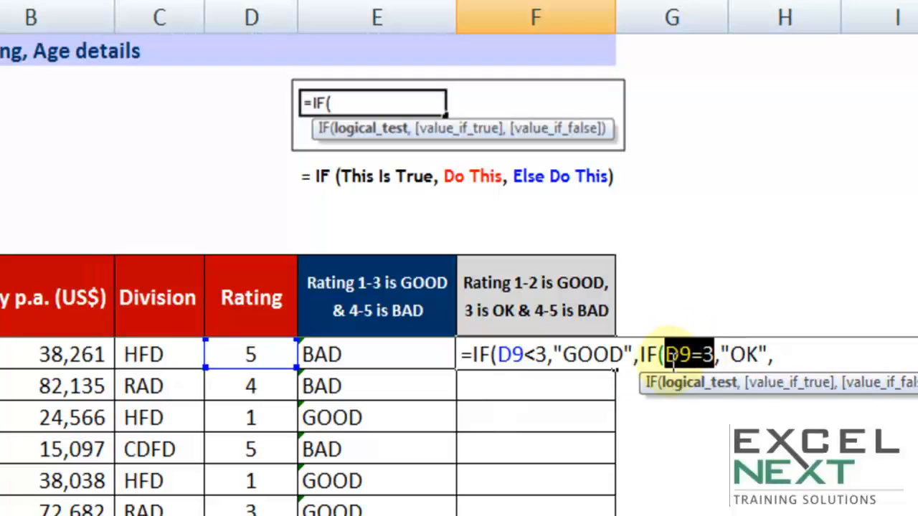
left_click(768, 355)
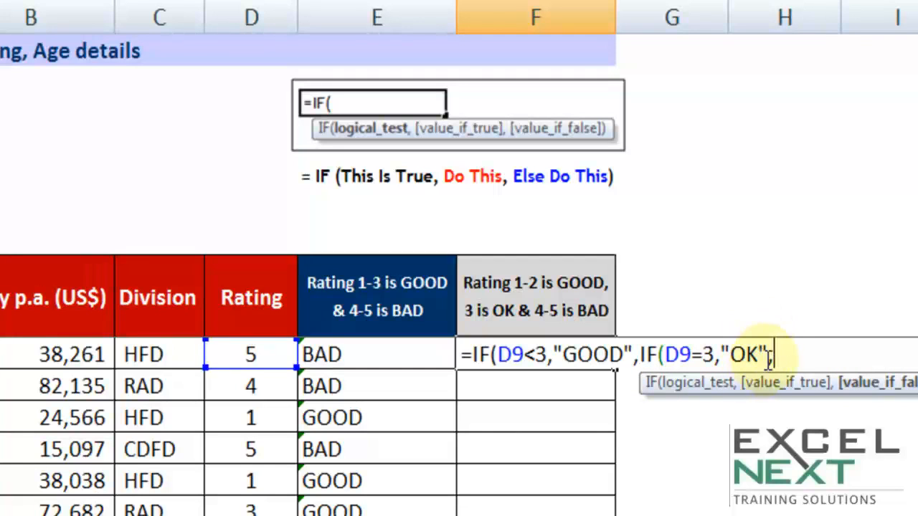
left_click(761, 355)
left_click(770, 355)
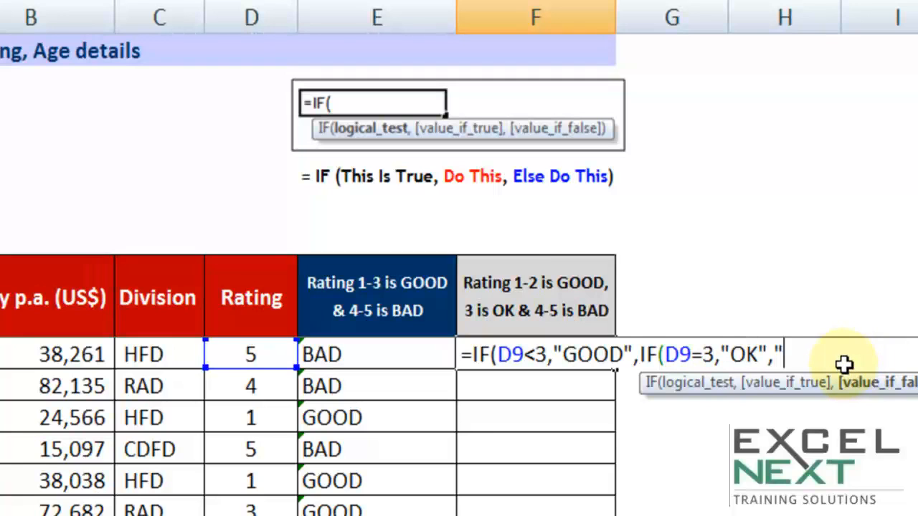
type("BAD\"")
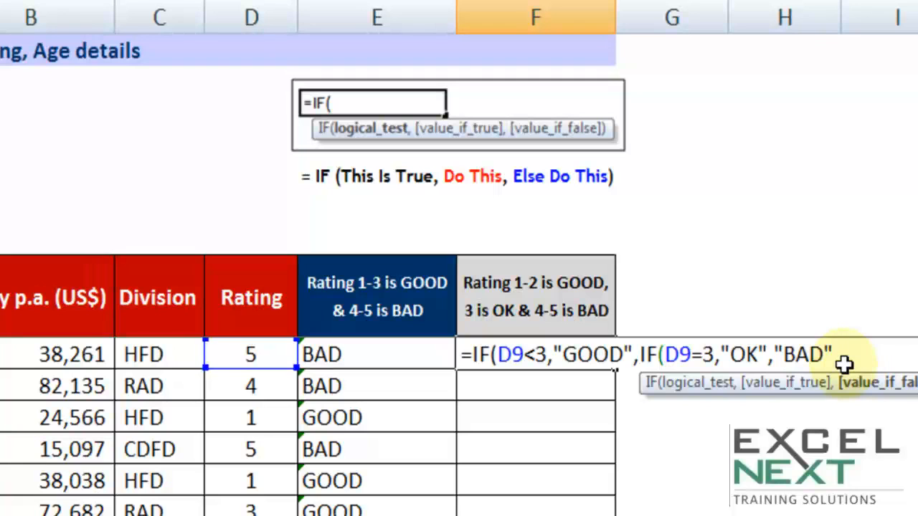
type(")")
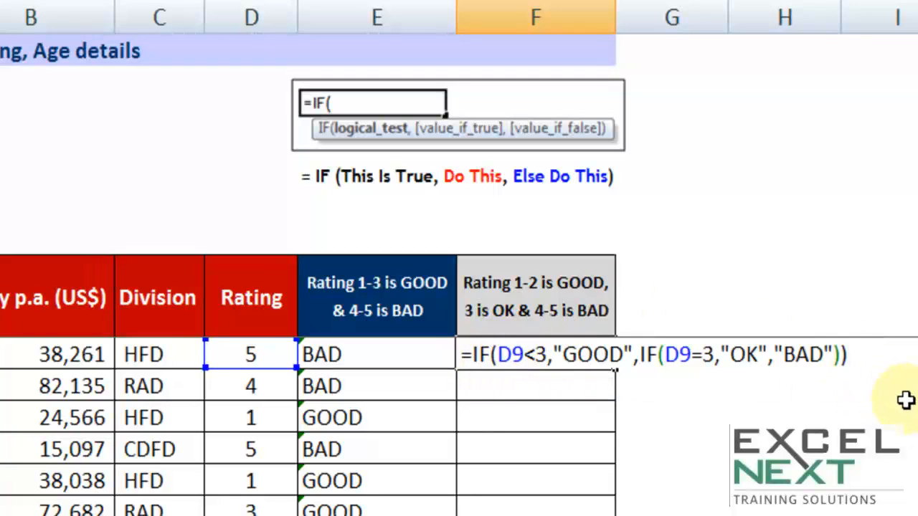
key("Return")
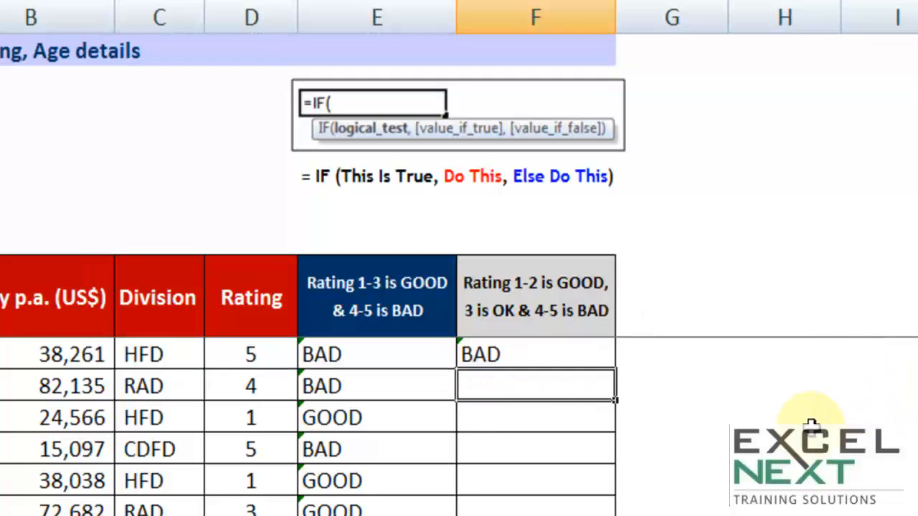
- Test the nested formula by setting the first employee's rating to 3, 2 and 4 in turn
left_click(268, 356)
type("3")
left_click(475, 486)
left_click(245, 352)
type("2")
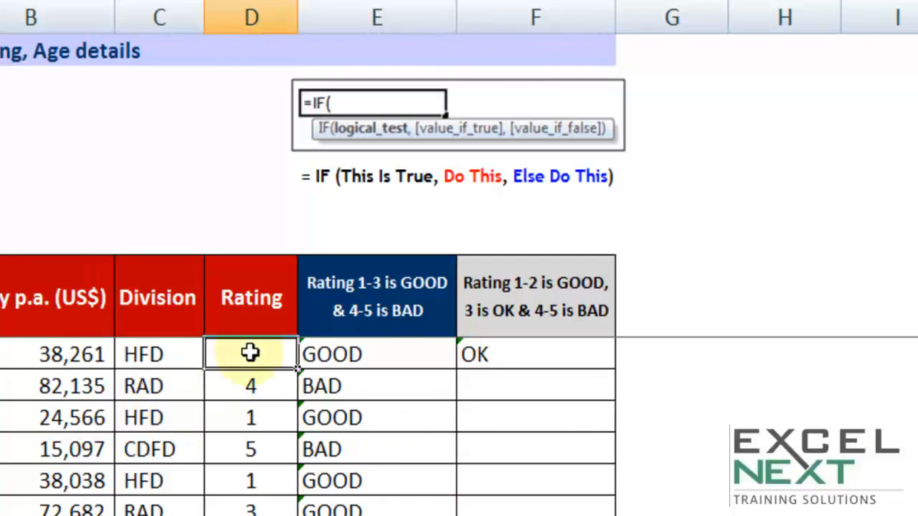
left_click(358, 477)
left_click(272, 353)
type("4")
left_click(569, 469)
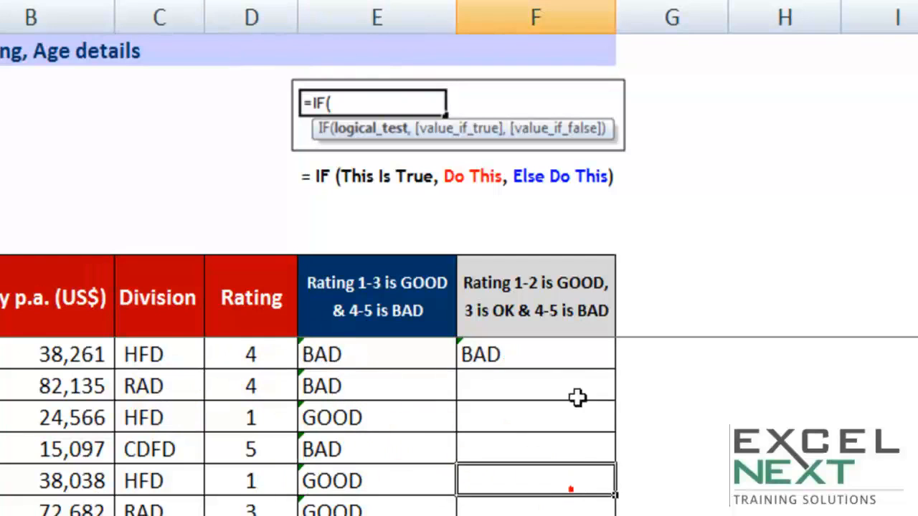
- Copy F9's nested IF formula down the whole rating column, then open it briefly to review
left_click(579, 364)
double_click(615, 369)
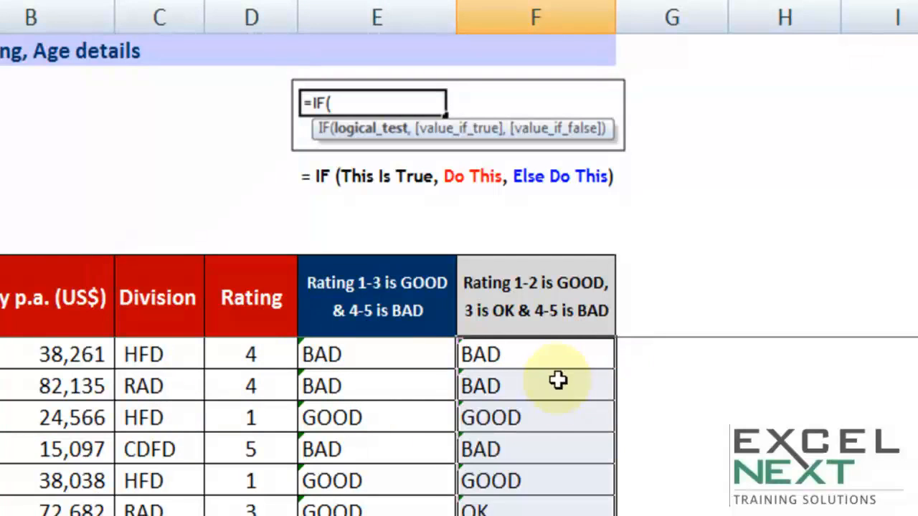
double_click(549, 359)
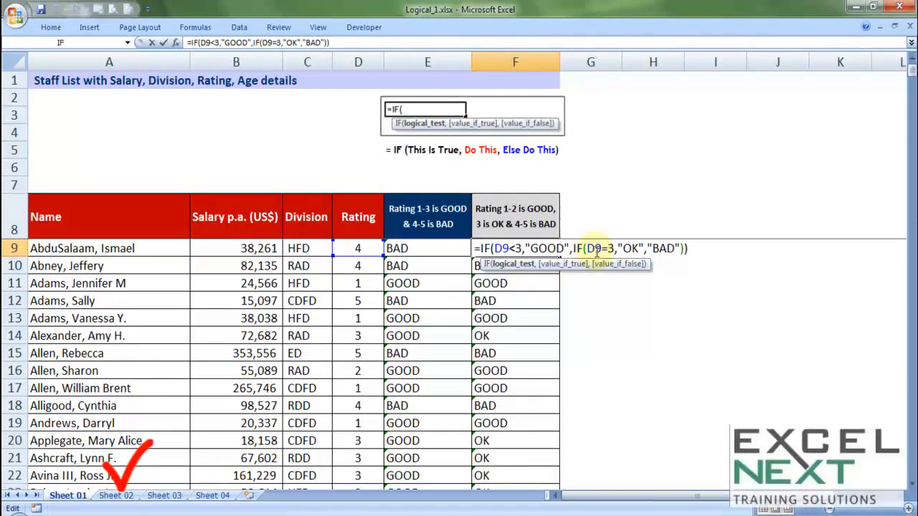
key("Escape")
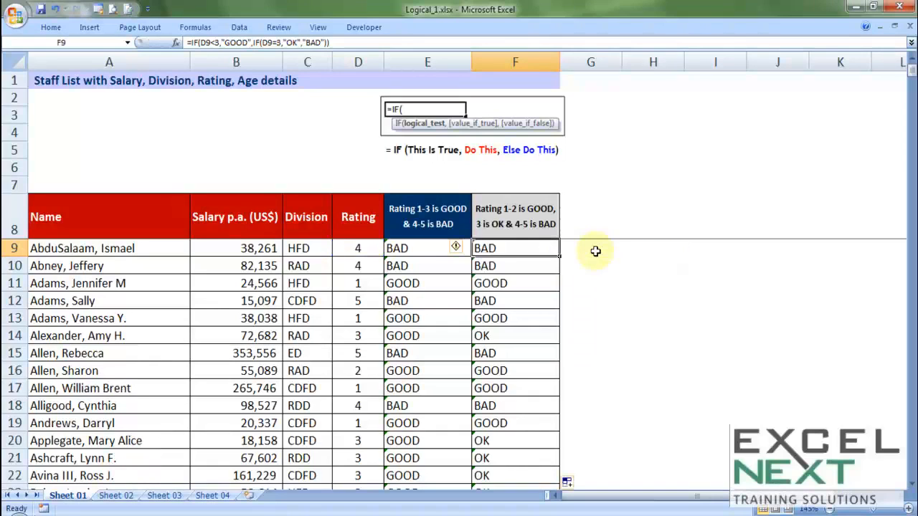